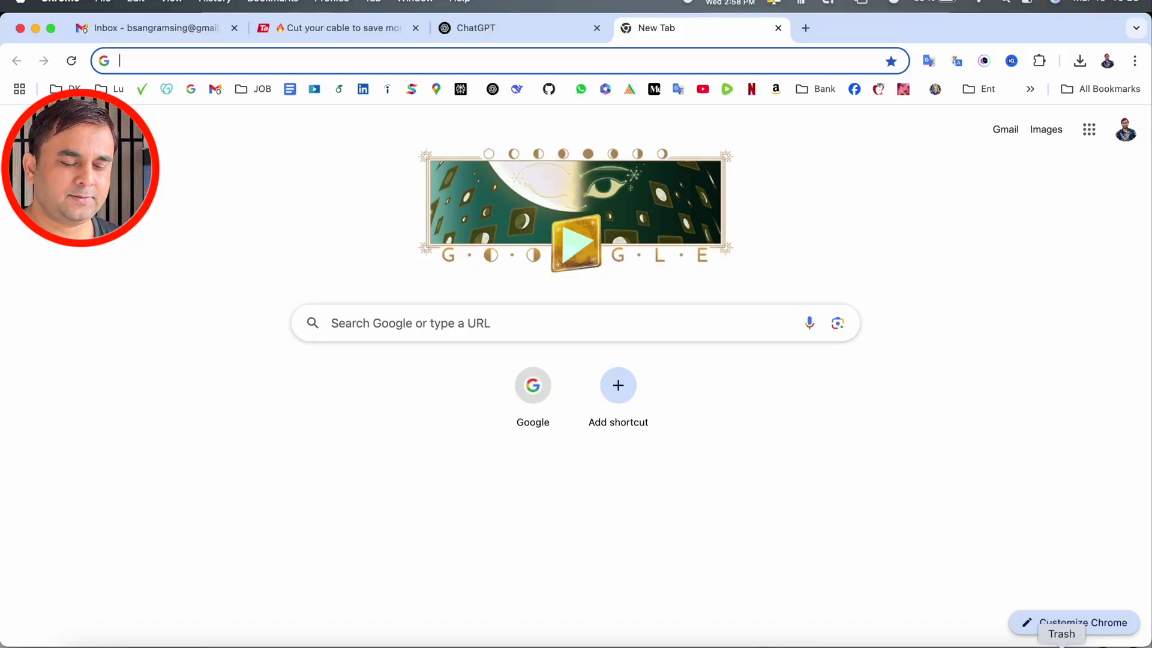
# Search Google for 'notebooklm' and open the notebooklm.google homepage.
pyautogui.click(525, 389)
pyautogui.write('notebooklm')
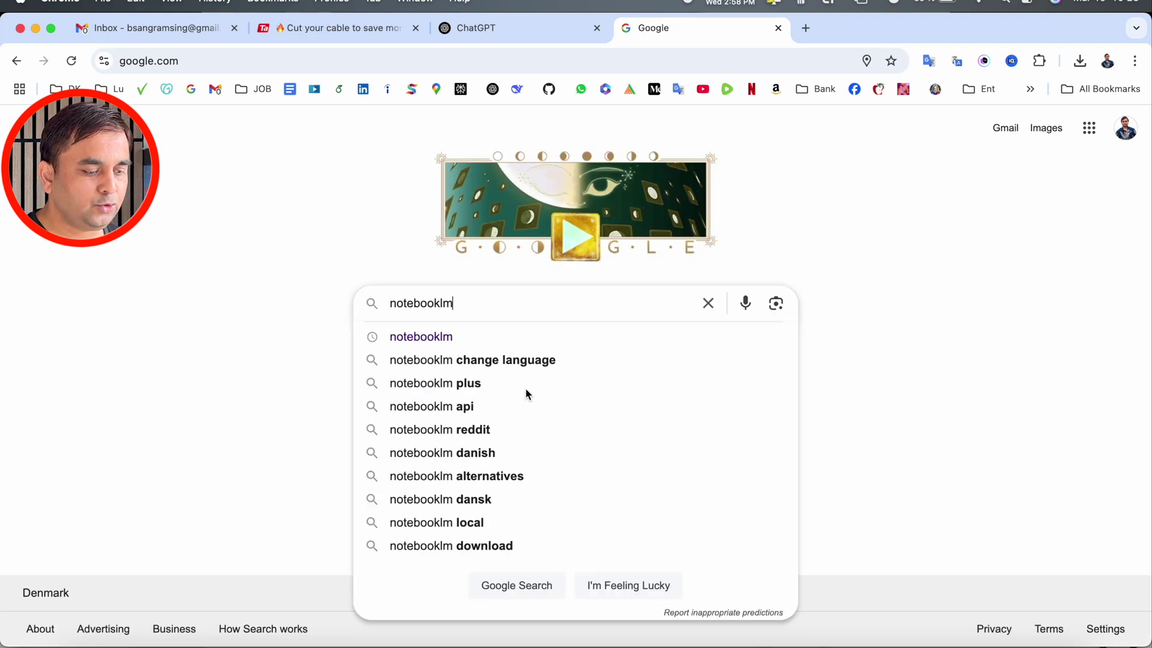
pyautogui.press('Return')
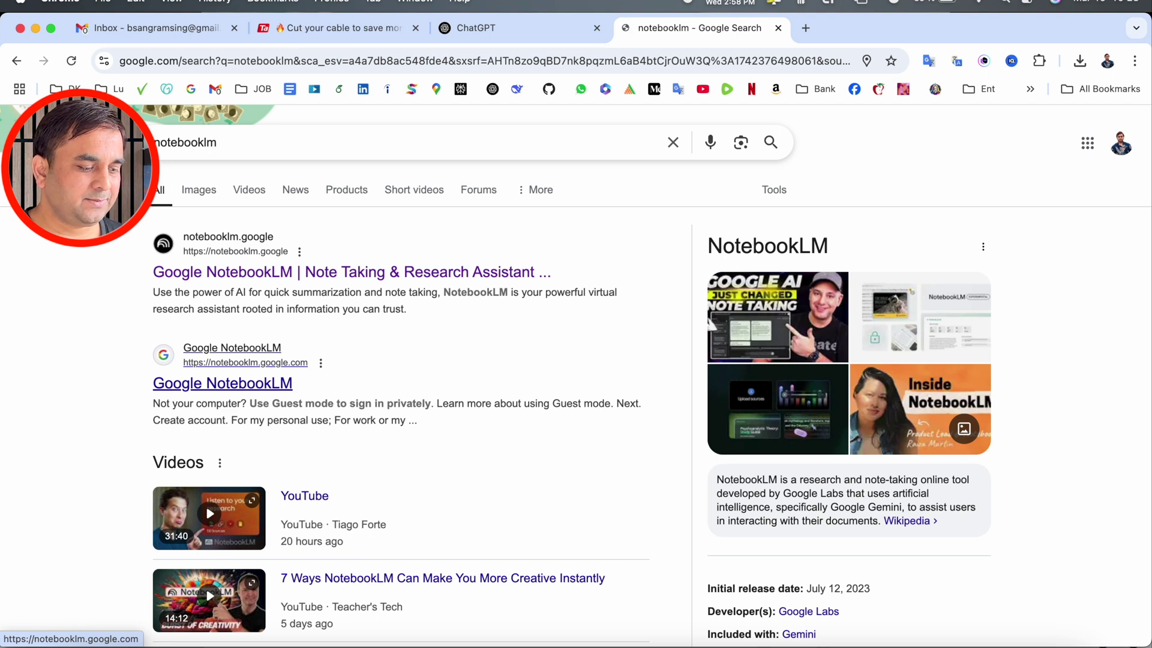
pyautogui.click(279, 274)
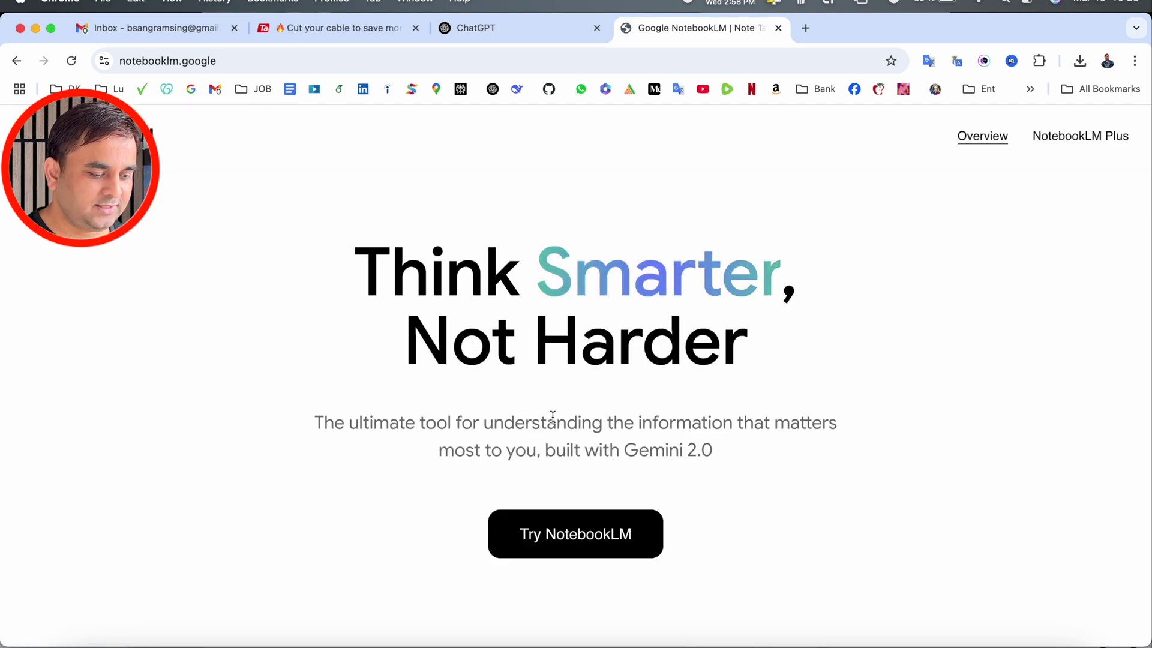
pyautogui.scroll(-1, 600, 355)
pyautogui.tripleClick(611, 354)
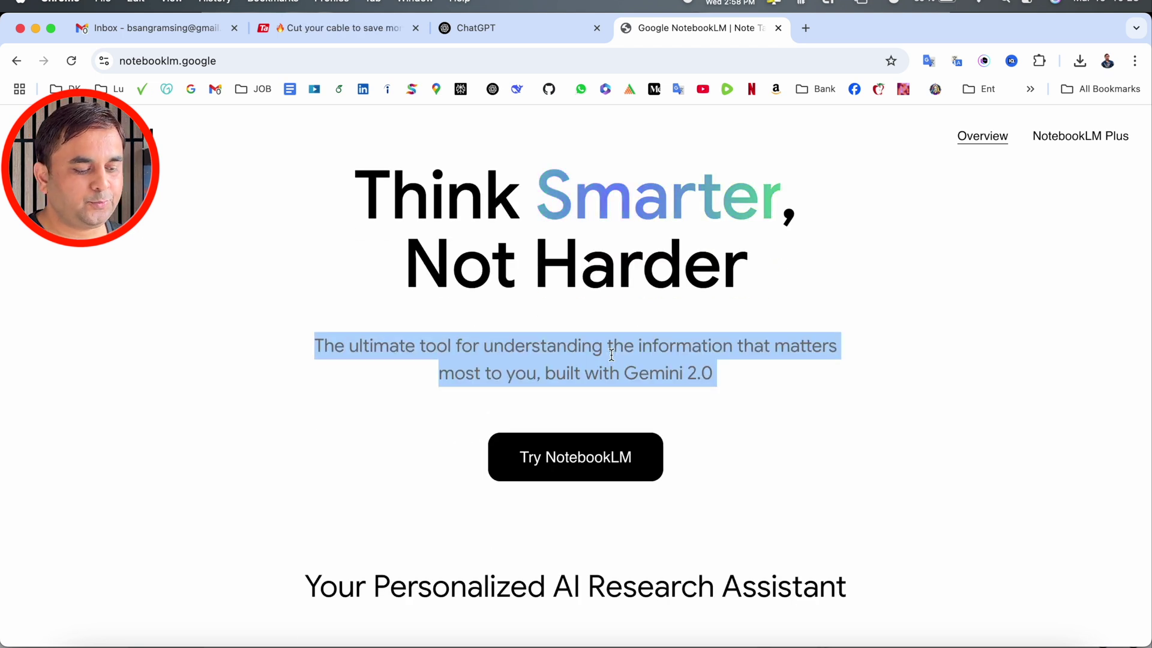
# Launch NotebookLM, opt into update emails, dismiss the welcome notice, and start a notebook.
pyautogui.click(631, 467)
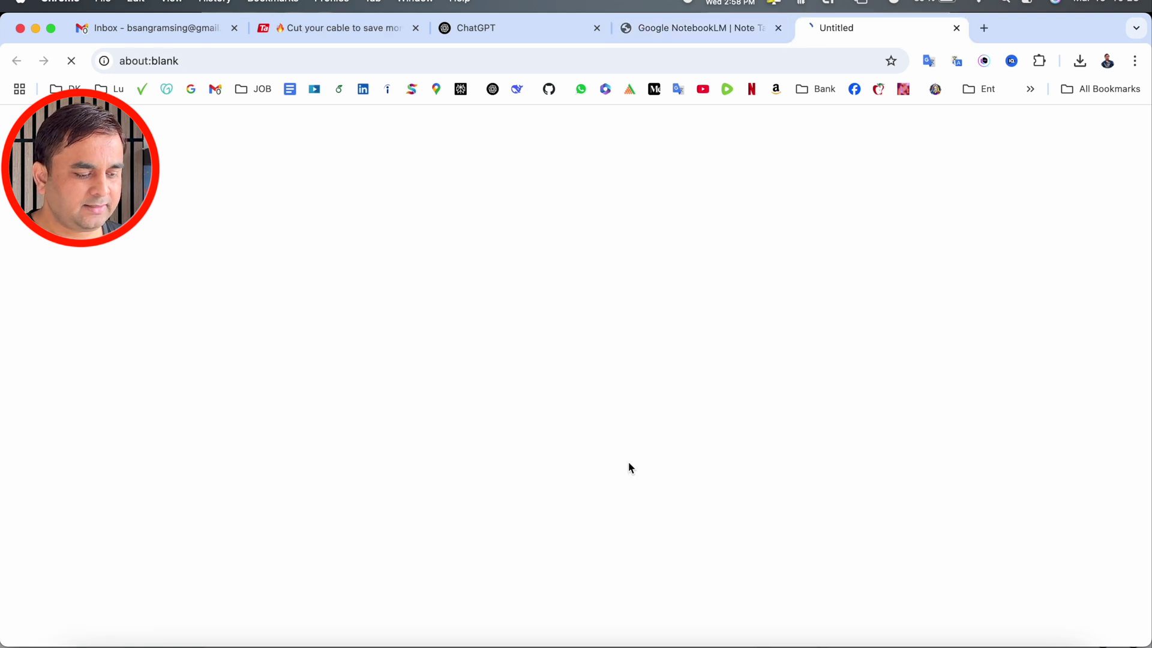
pyautogui.scroll(-2, 657, 449)
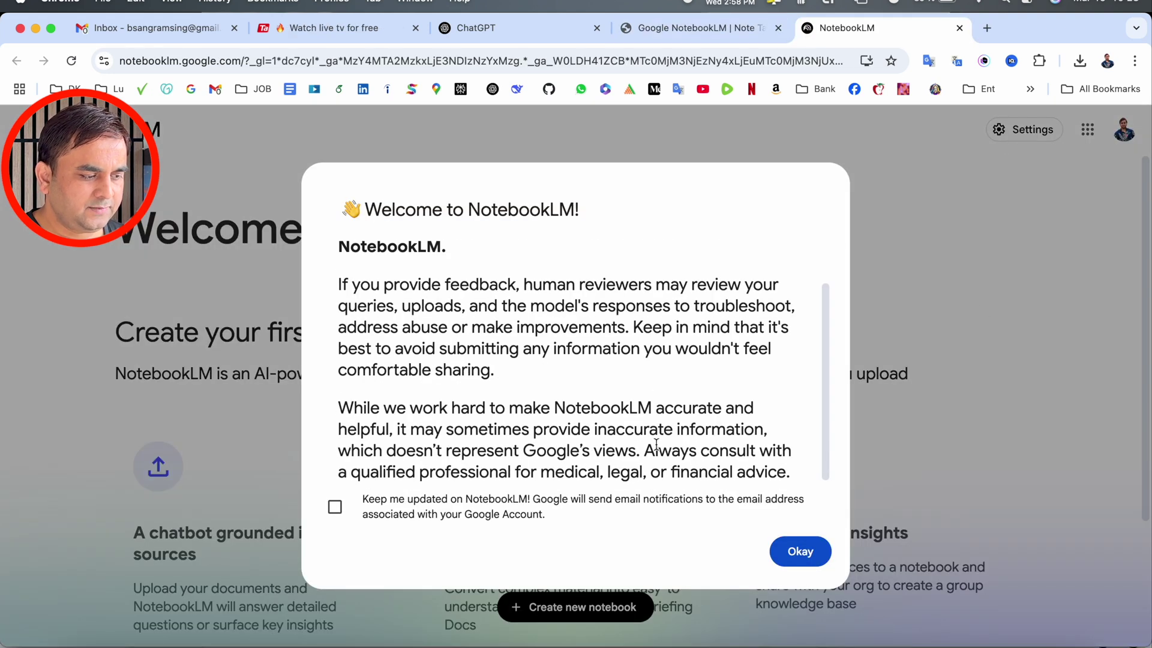
pyautogui.click(334, 508)
pyautogui.click(800, 552)
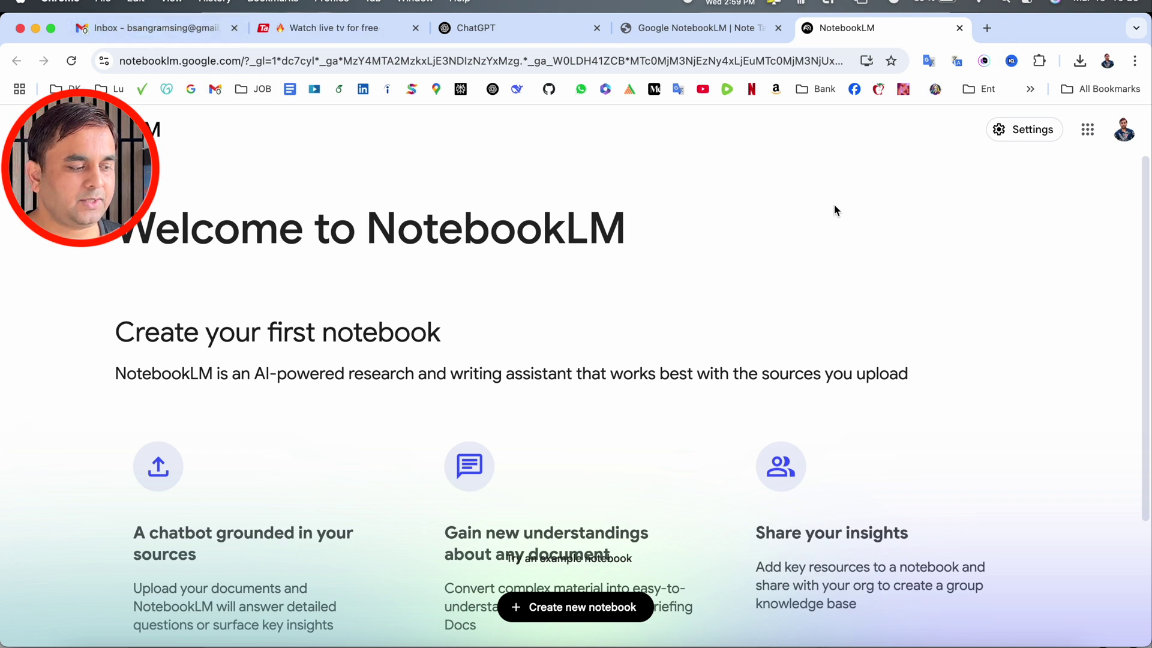
pyautogui.scroll(-2, 835, 214)
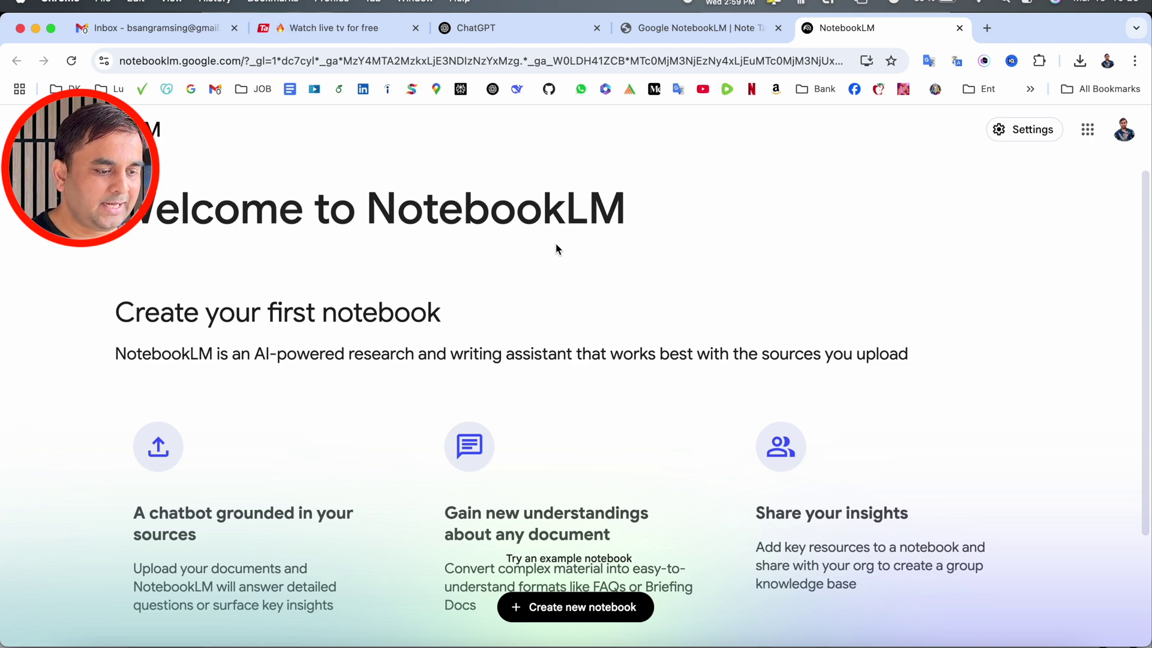
pyautogui.scroll(-5, 156, 392)
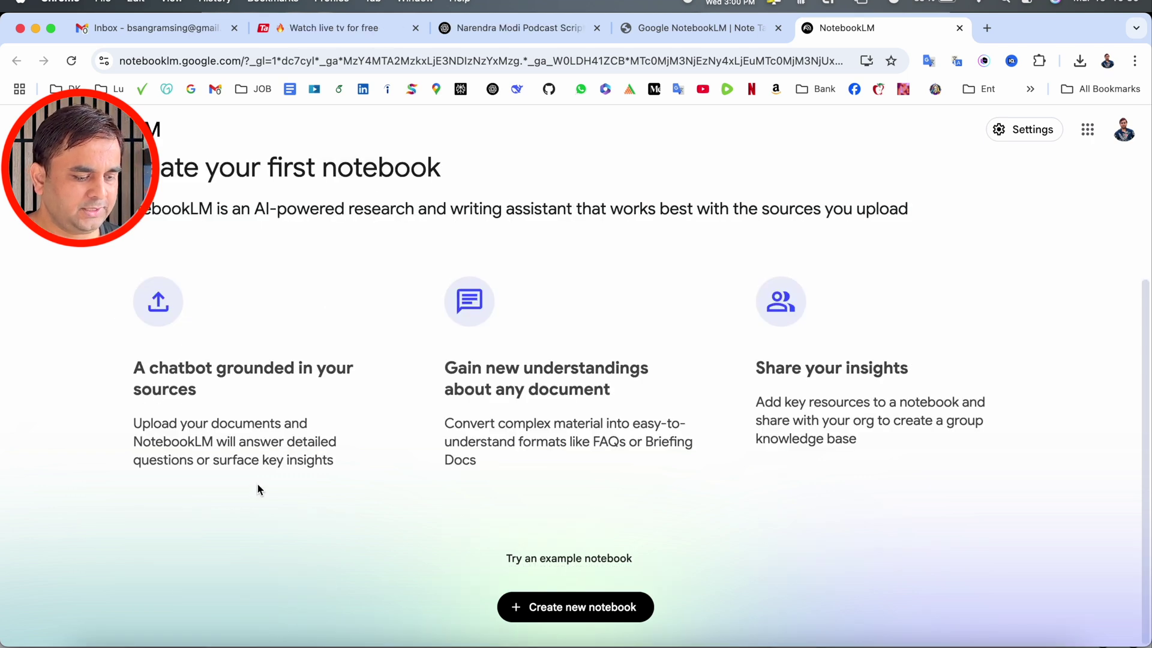
pyautogui.click(570, 618)
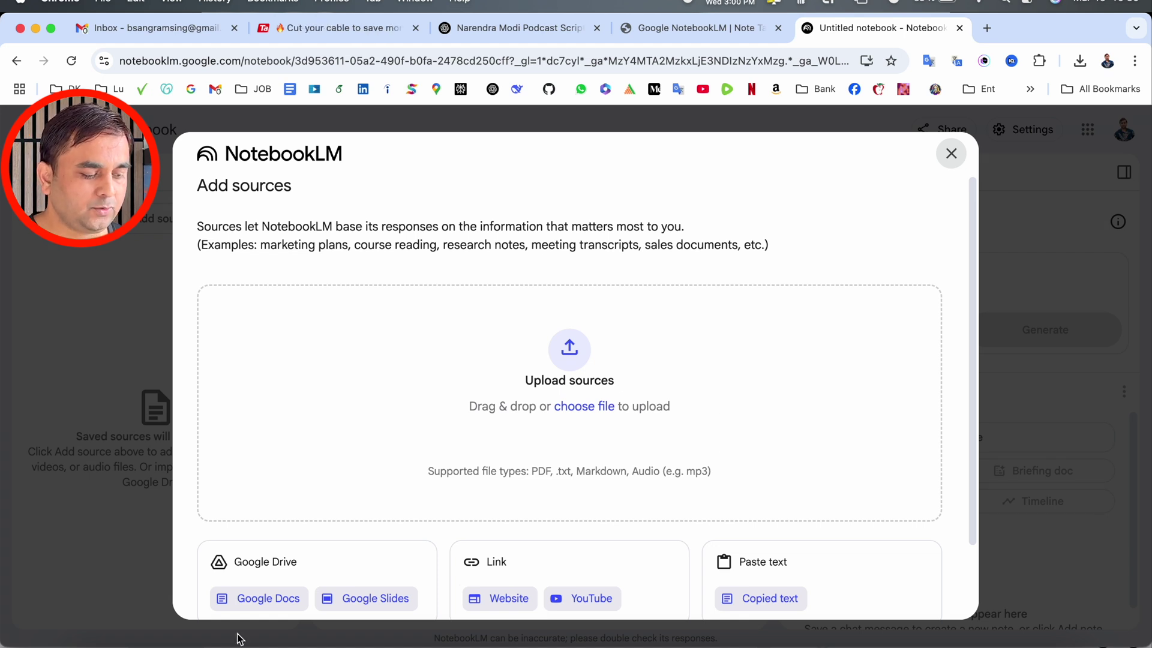
# Create the new notebook and pick Copied text as its source type.
pyautogui.doubleClick(251, 563)
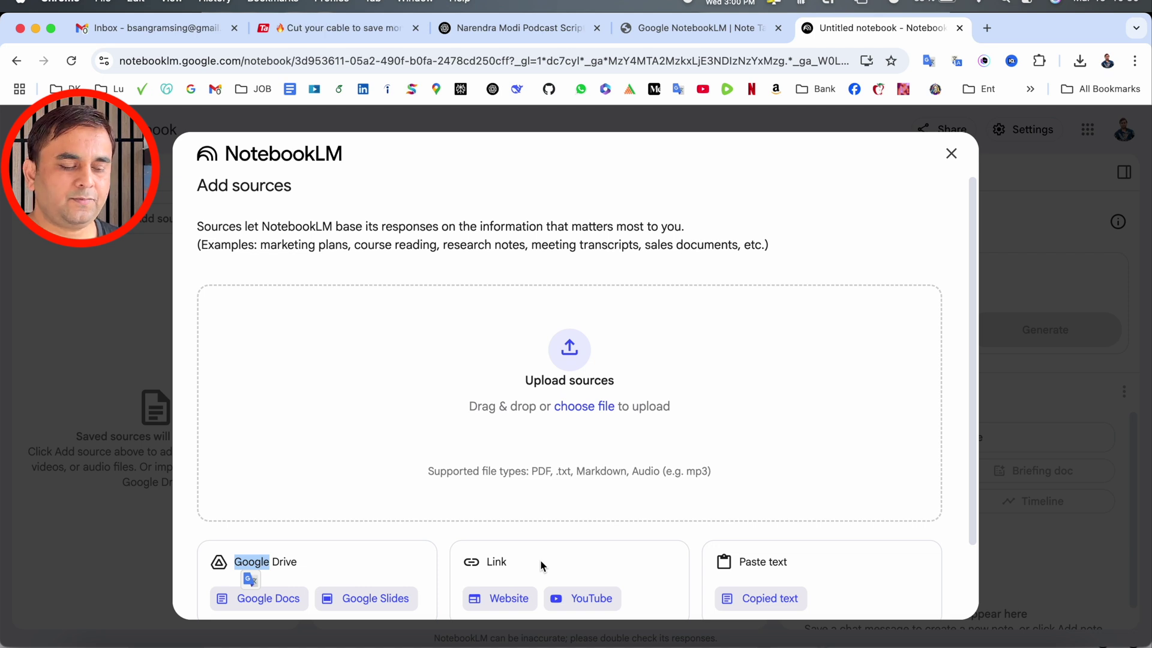
pyautogui.doubleClick(493, 563)
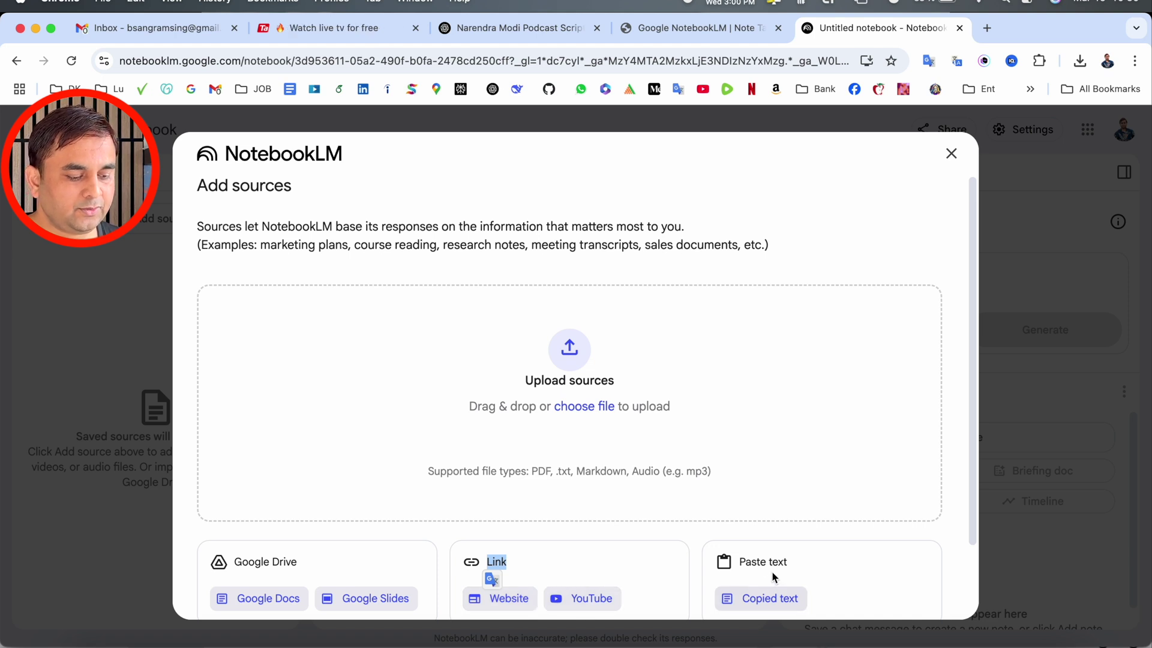
pyautogui.click(766, 600)
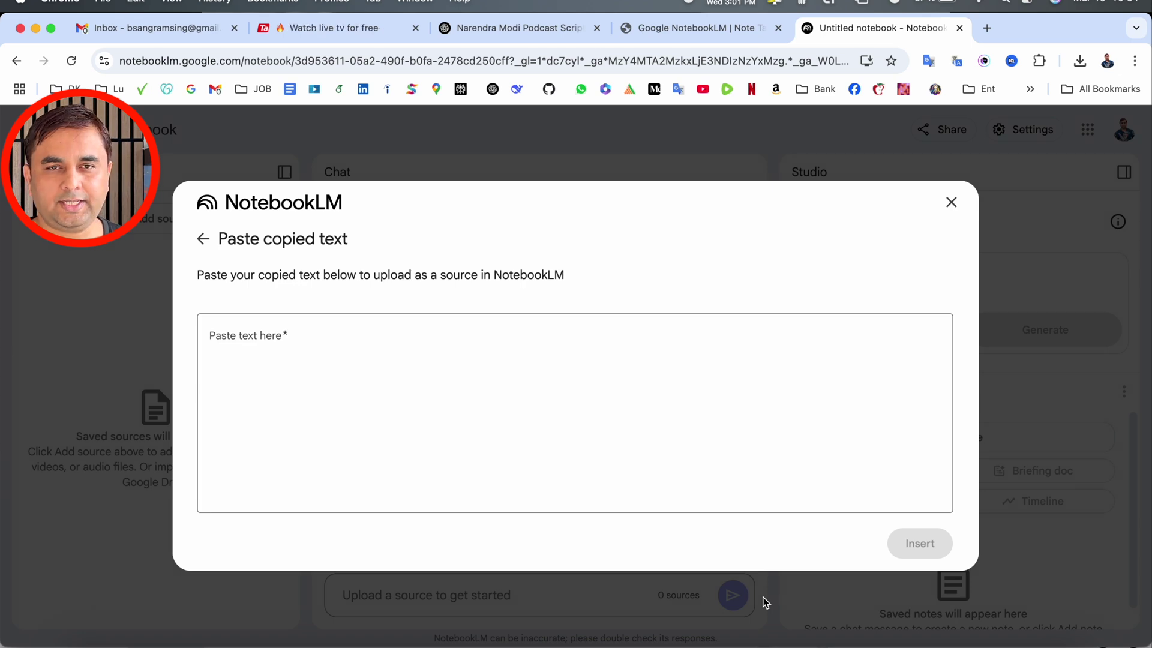
# Paste the Narendra Modi podcast script from ChatGPT, replace [Podcast Name] with Research Rocks, and insert it.
pyautogui.click(685, 450)
pyautogui.click(516, 29)
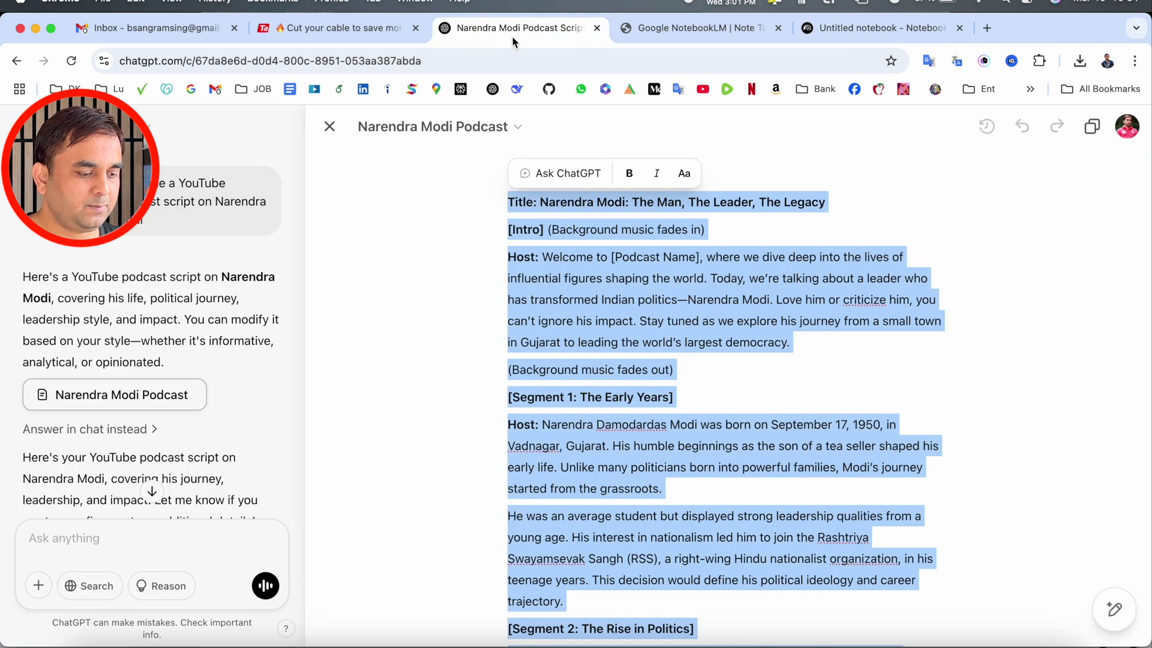
pyautogui.rightClick(604, 245)
pyautogui.click(712, 226)
pyautogui.press('super+5')
pyautogui.press('super+v')
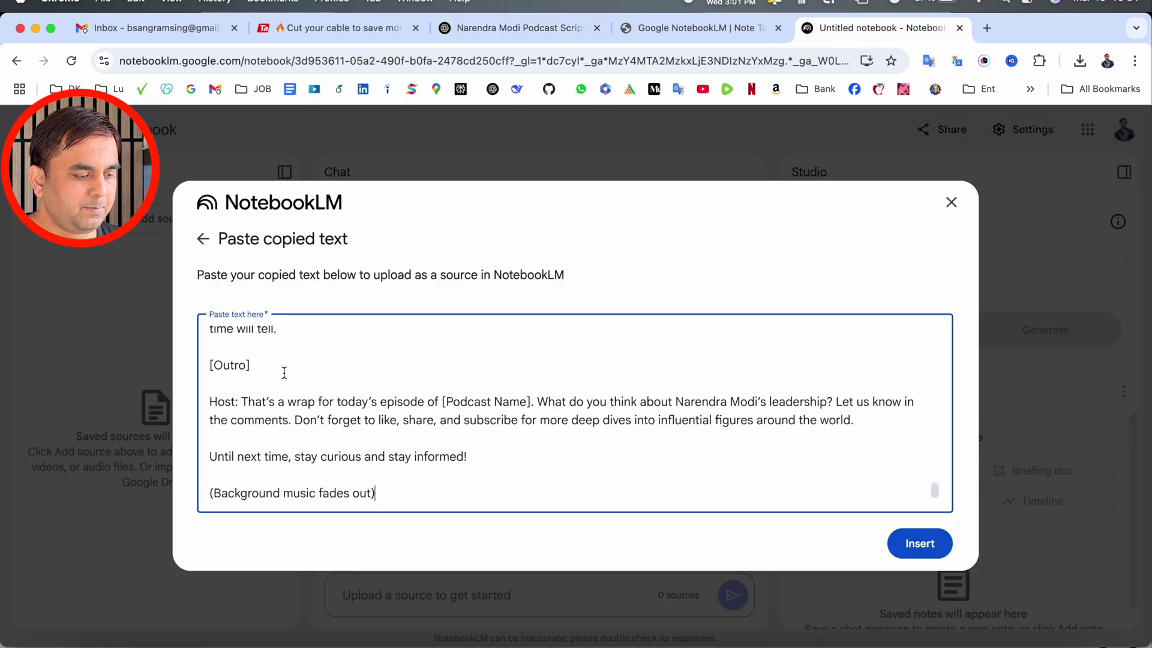
pyautogui.scroll(15, 345, 399)
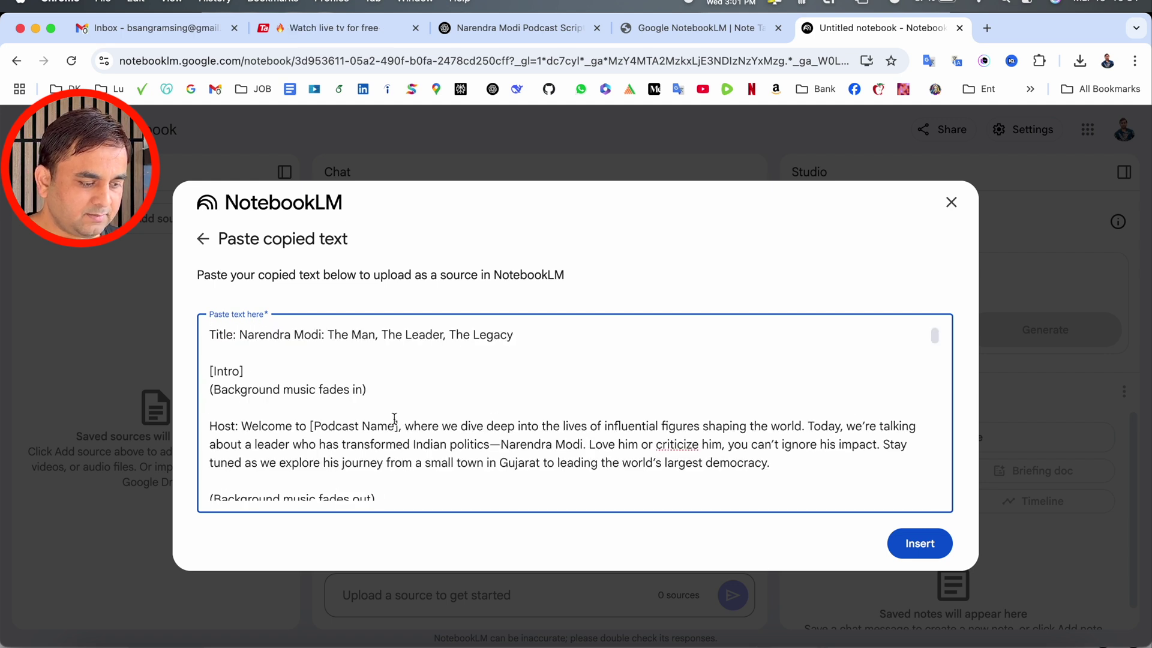
pyautogui.moveTo(398, 426); pyautogui.dragTo(312, 427)
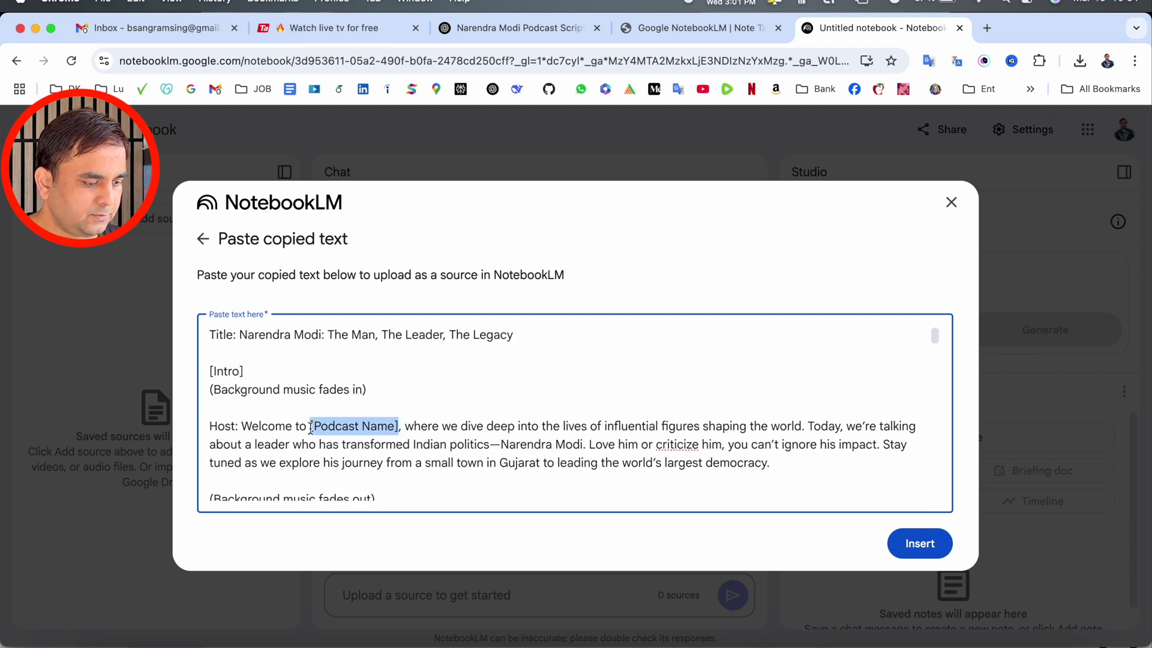
pyautogui.write('Research')
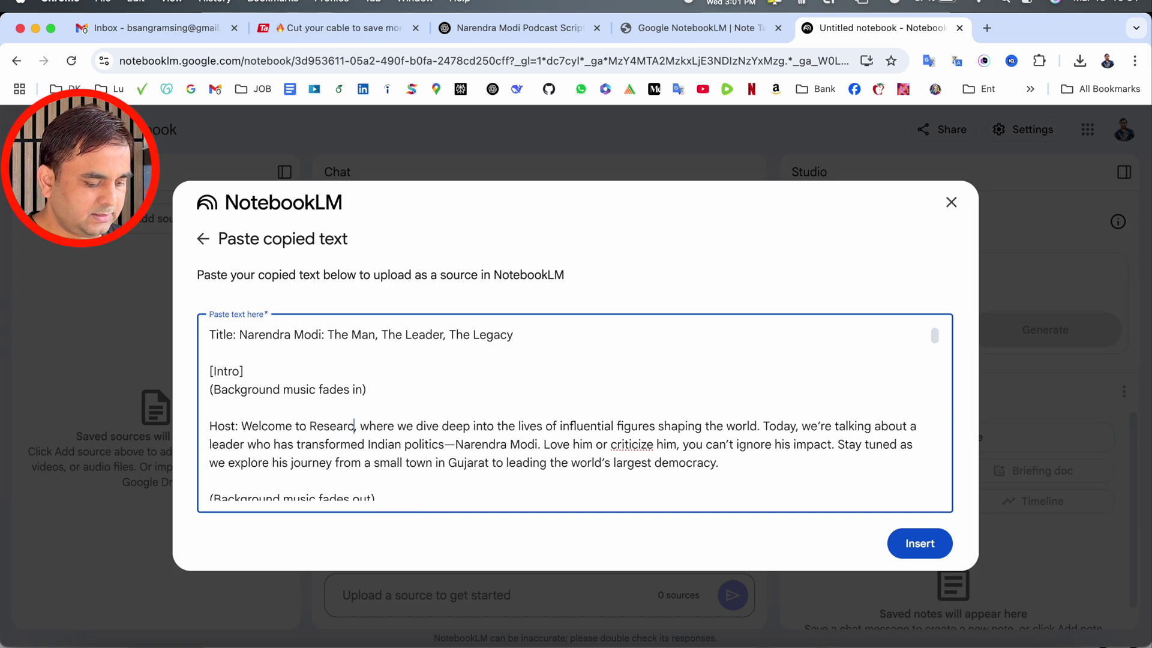
pyautogui.write(' Rocks')
pyautogui.scroll(-5, 653, 475)
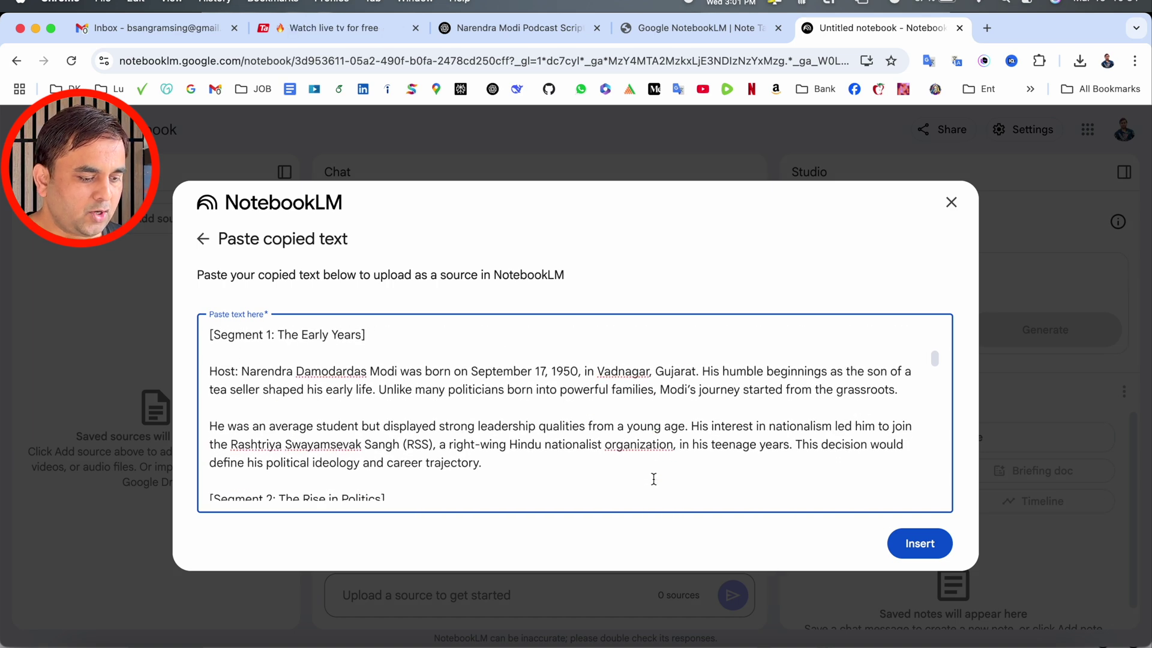
pyautogui.scroll(-5, 653, 475)
pyautogui.scroll(-10, 651, 482)
pyautogui.scroll(-3, 651, 481)
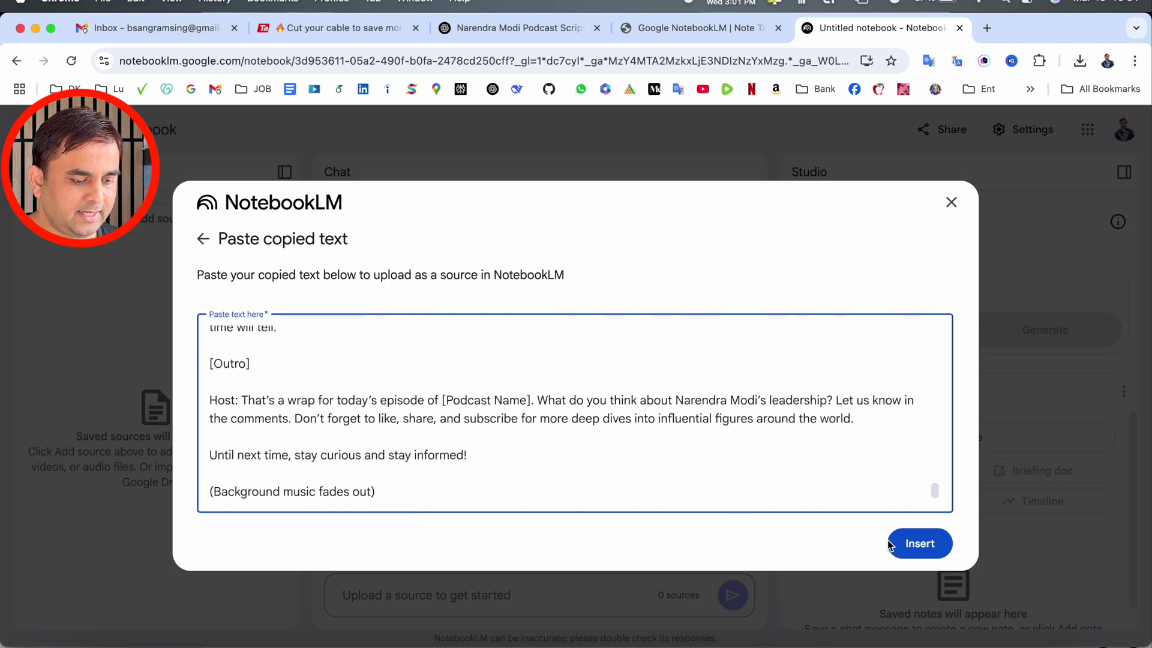
pyautogui.click(913, 543)
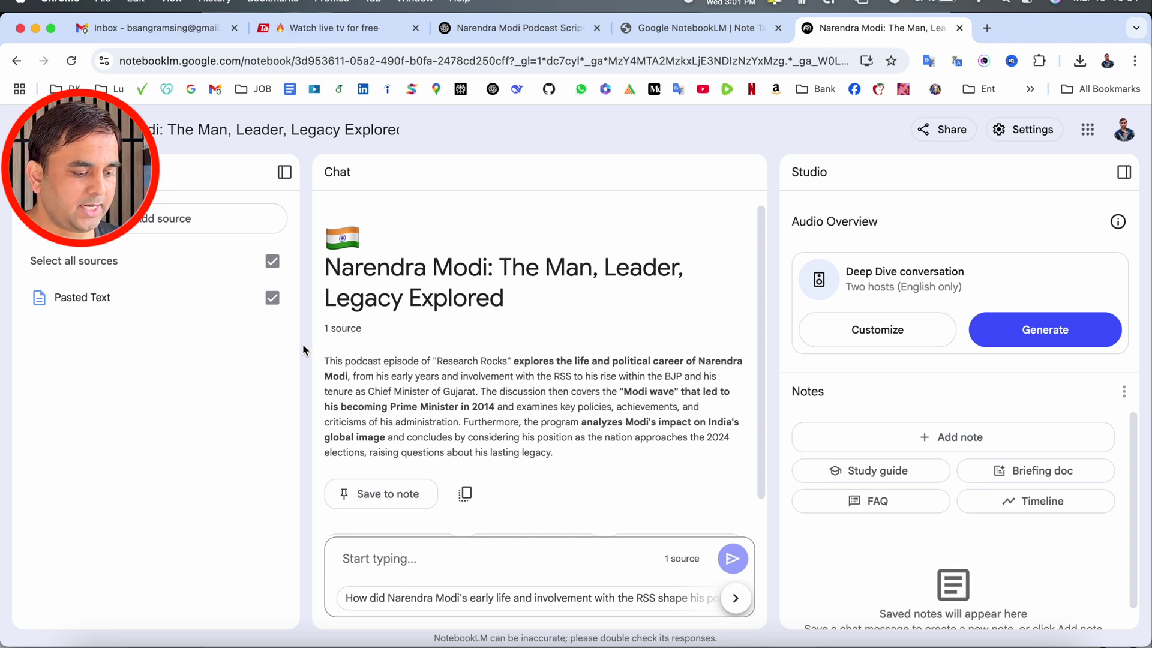
# Generate the Studio Audio Overview and wait for the 10:52 conversation to finish.
pyautogui.click(1045, 330)
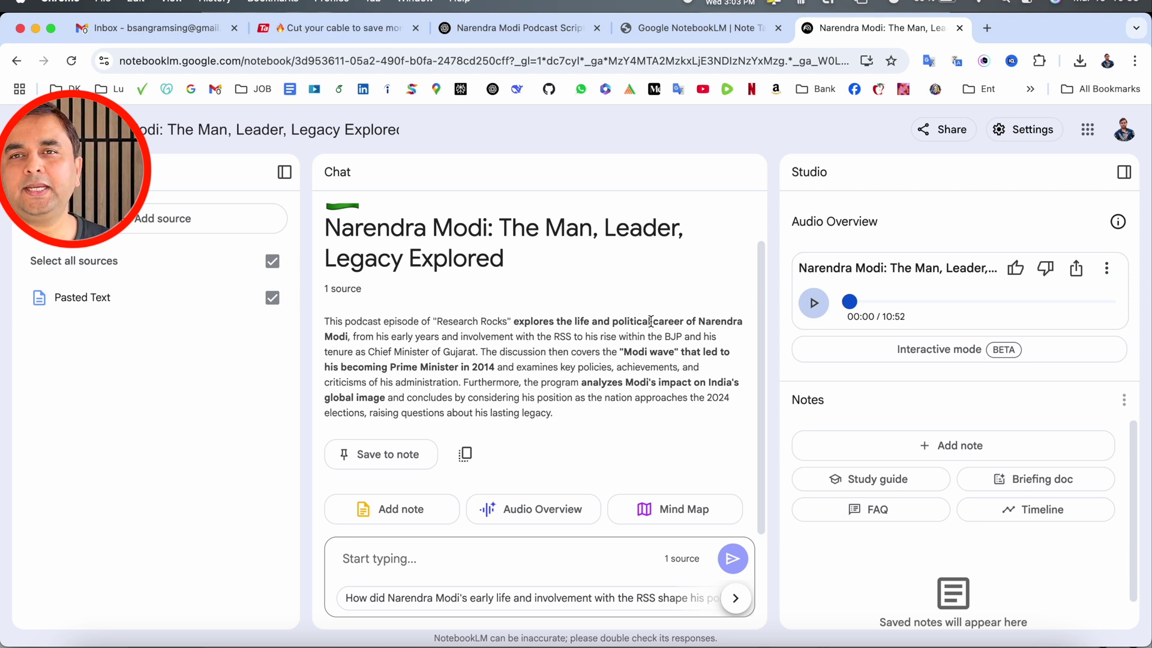
# Play and pause the audio overview, download the 29.9 MB WAV, and show it in Downloads.
pyautogui.click(813, 303)
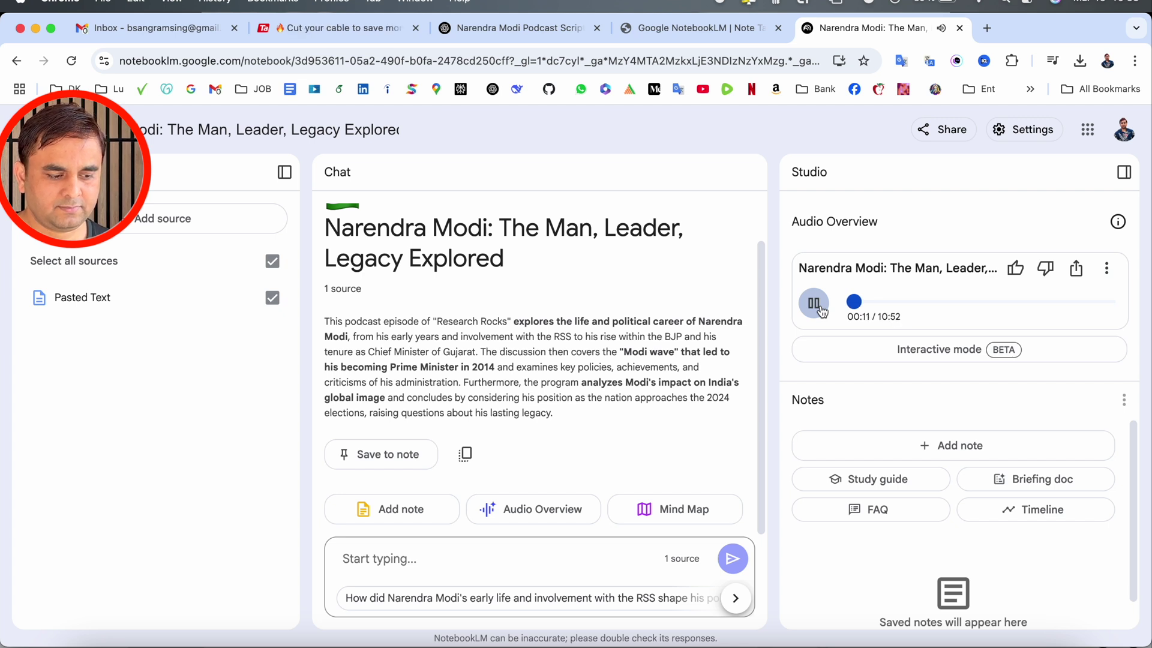
pyautogui.click(815, 304)
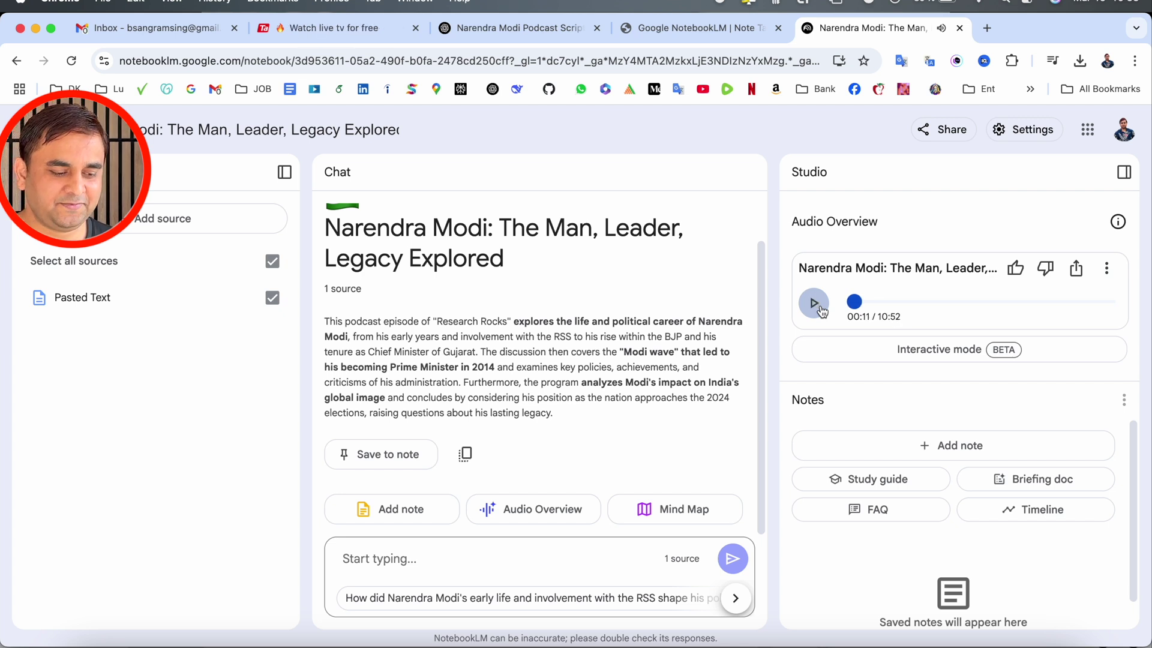
pyautogui.click(1108, 270)
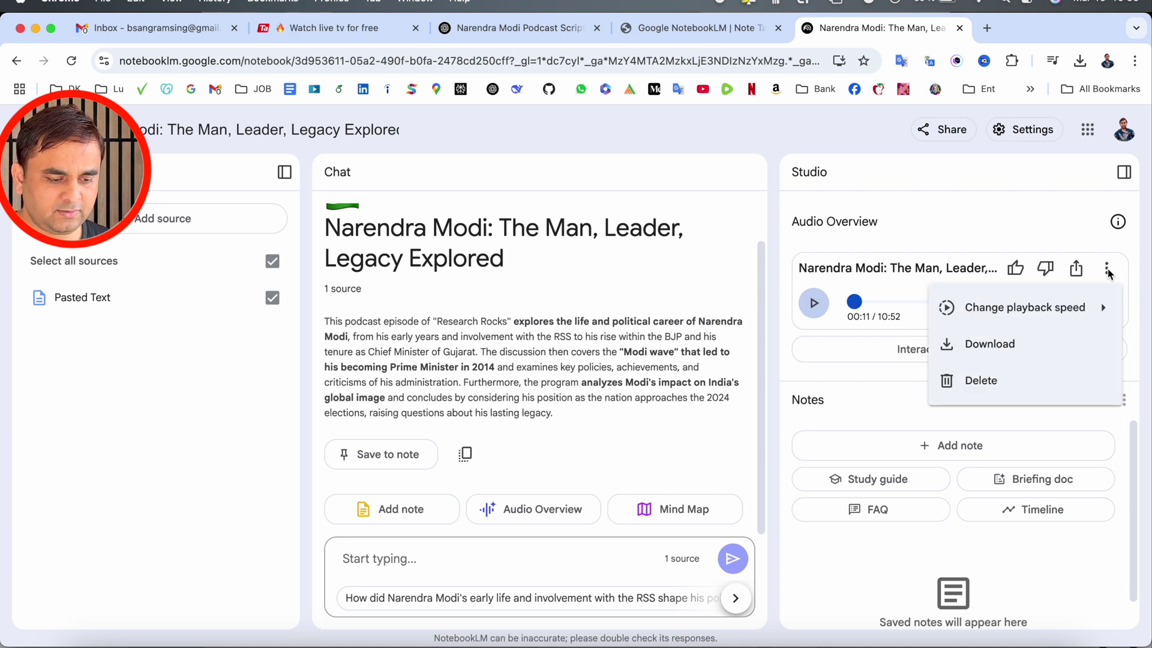
pyautogui.click(1015, 342)
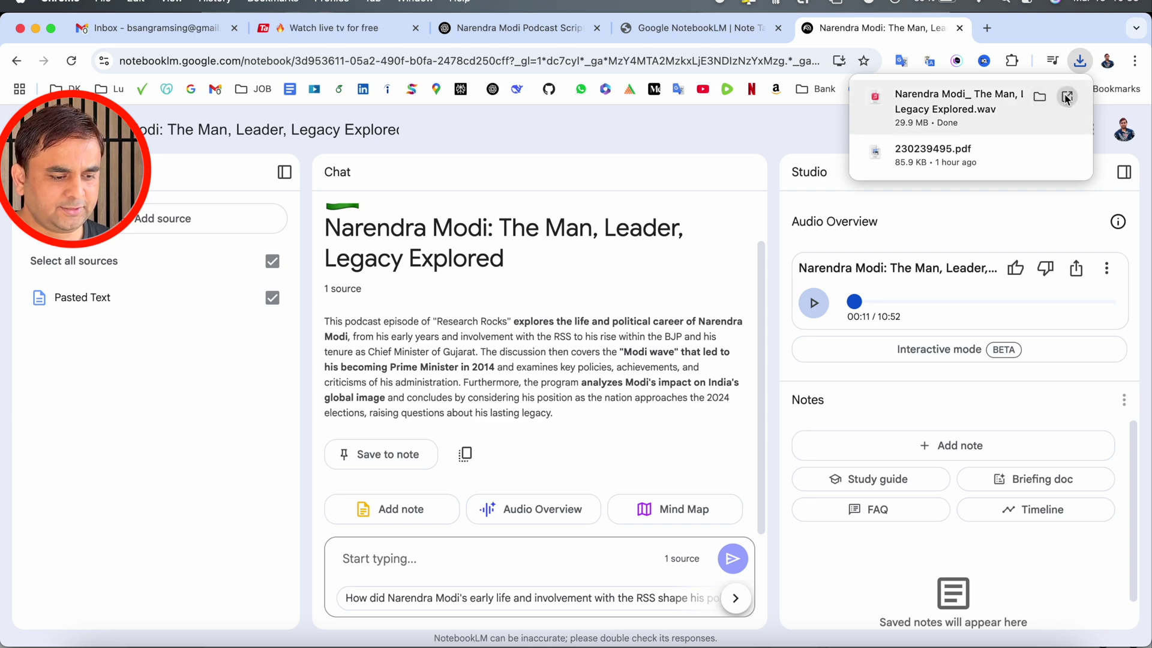
pyautogui.click(1042, 99)
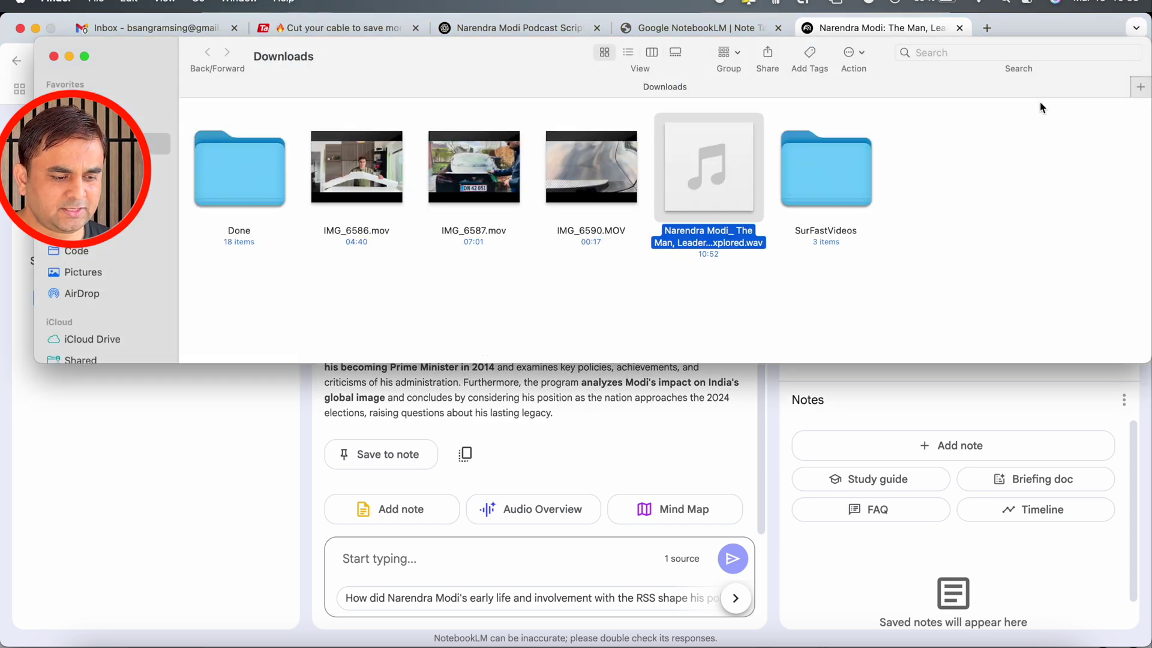
# Play the Narendra Modi .wav preview from its thumbnail in Finder's Downloads window.
pyautogui.click(709, 169)
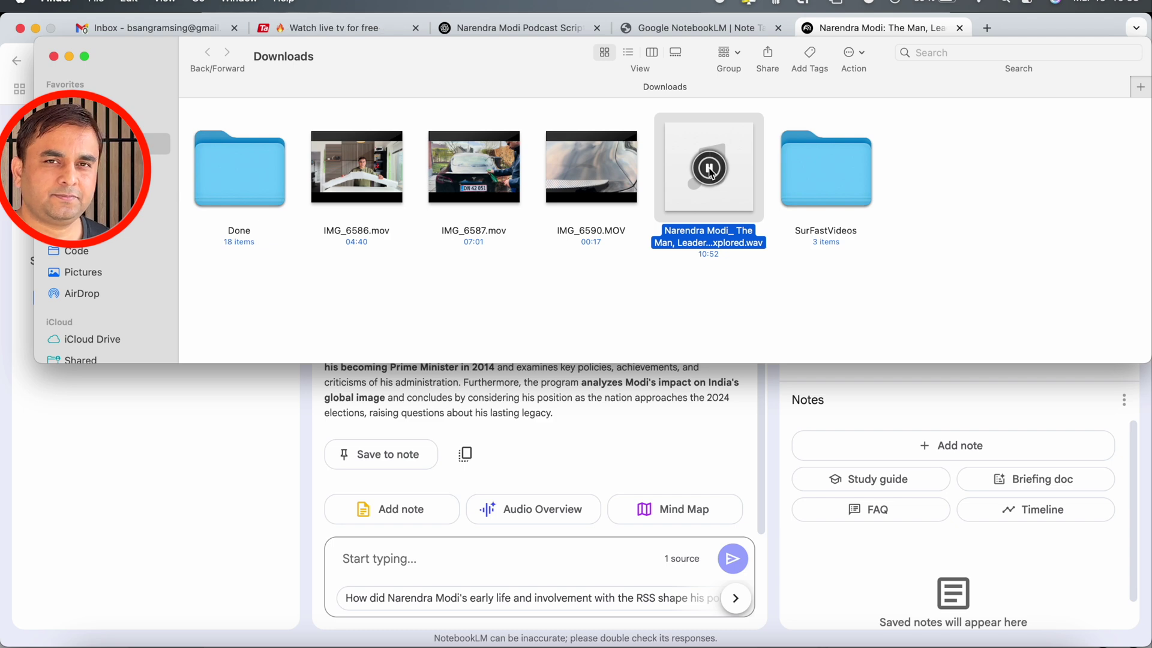